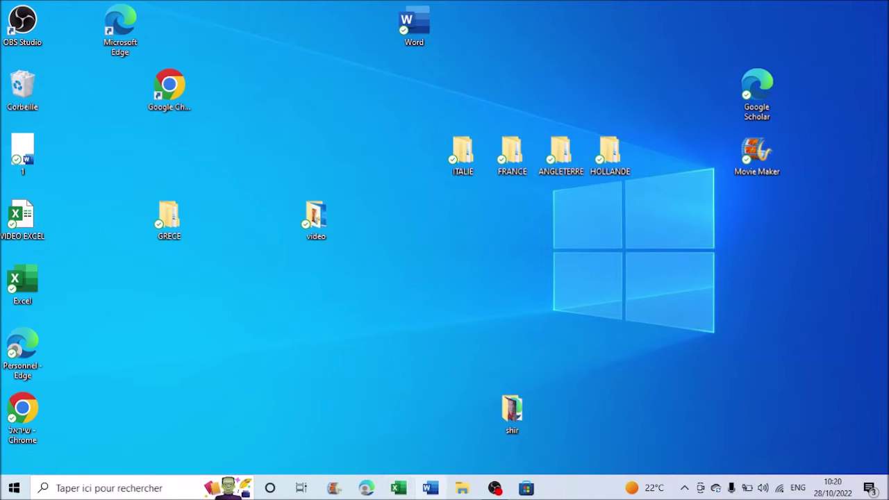
# - Launch Excel and open the recent workbook VIDEO EXCEL
pyautogui.click(400, 490)
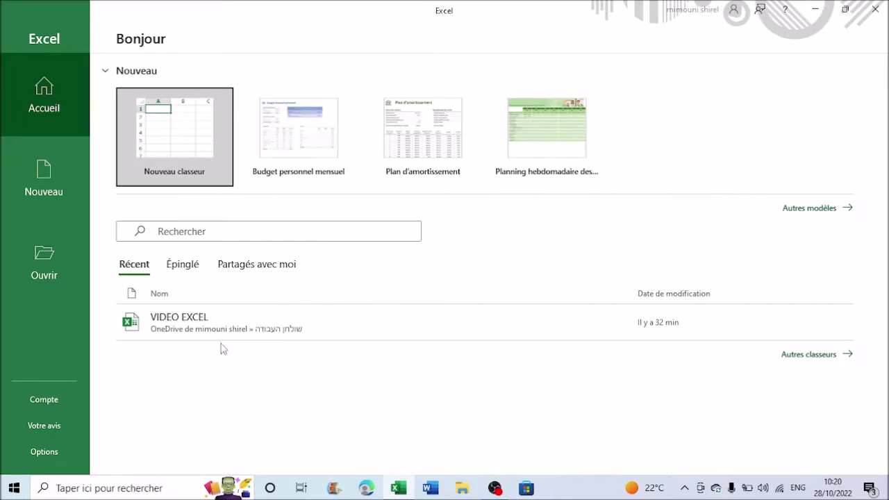
pyautogui.click(195, 336)
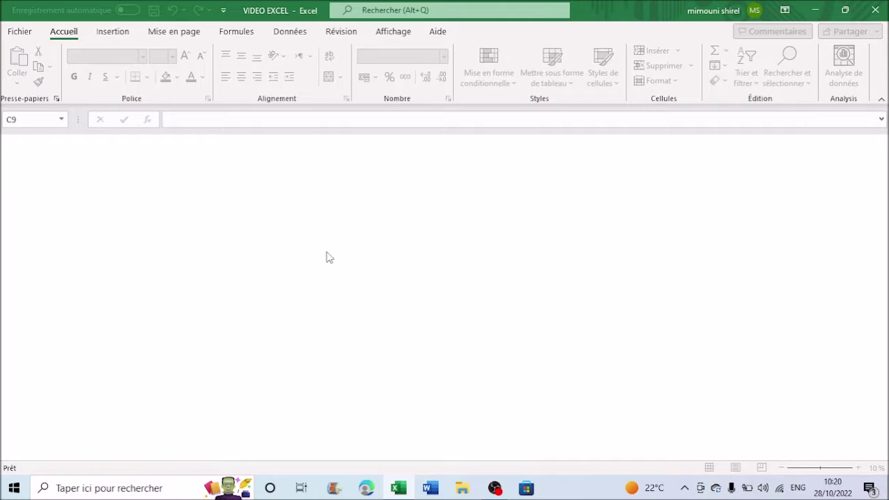
pyautogui.click(273, 228)
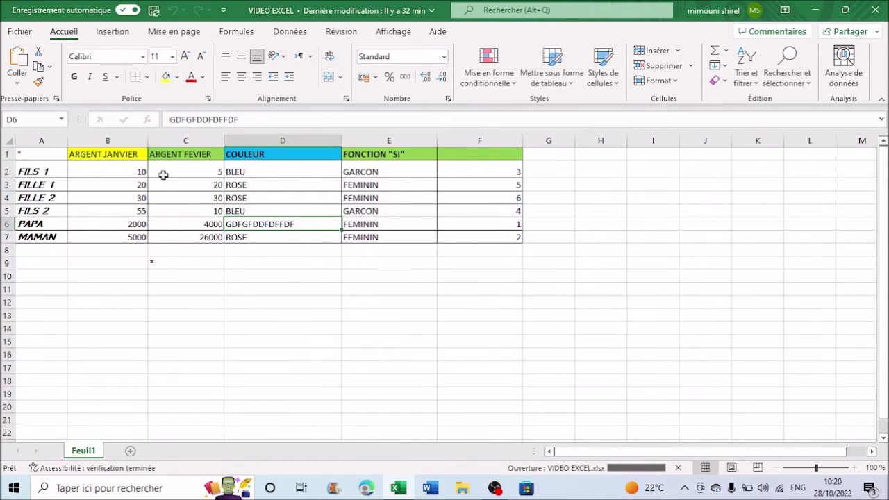
# - Examine the Date, Heure, Pourcentage and Texte number formats and the alignment options for cell B2, without applying any change
pyautogui.click(131, 173)
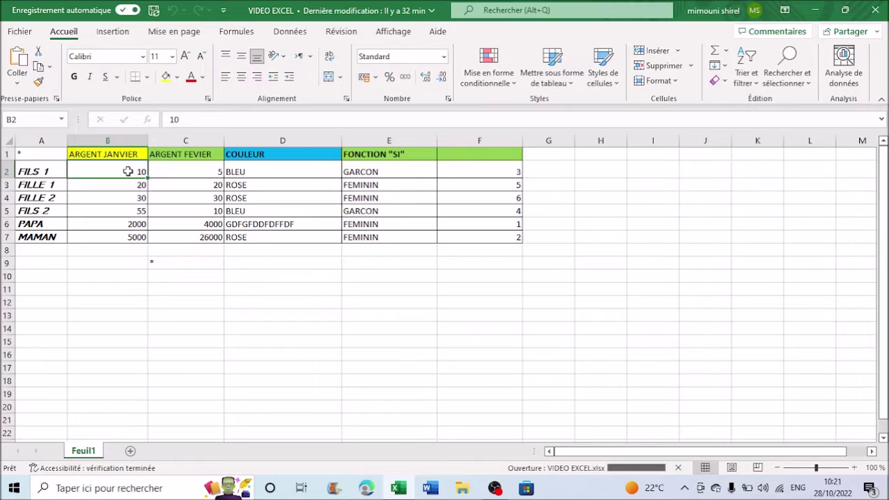
pyautogui.rightClick(128, 171)
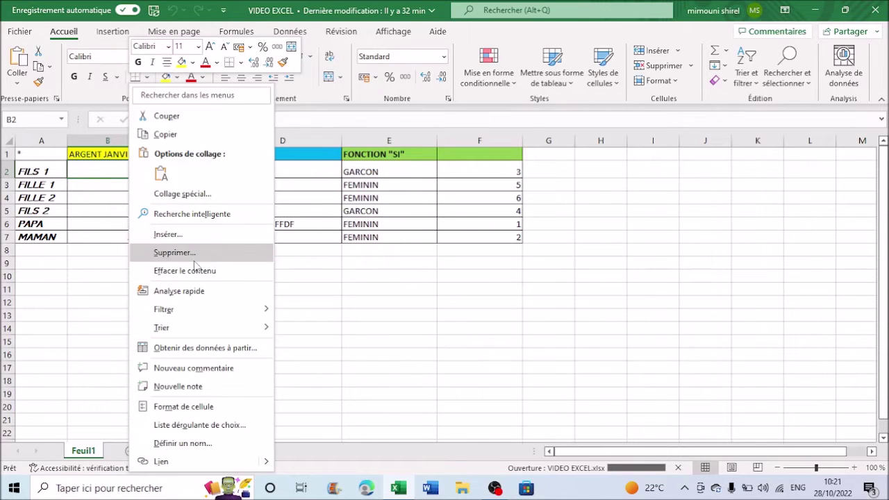
pyautogui.click(199, 408)
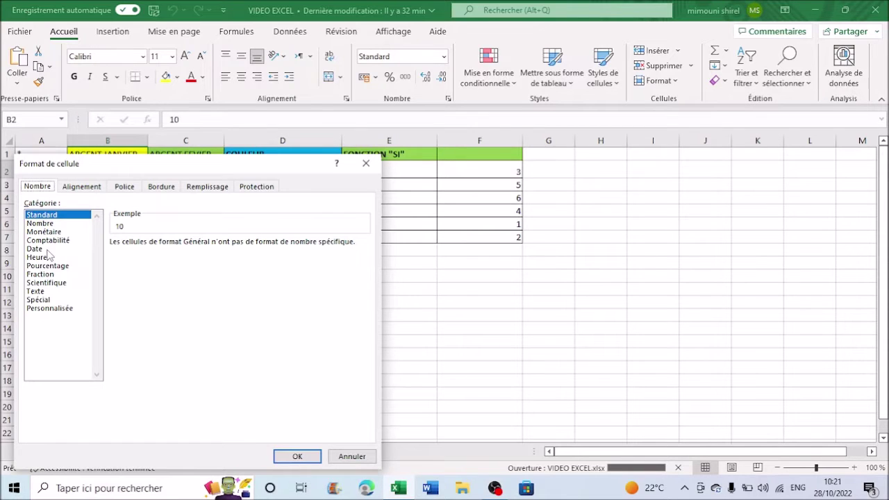
pyautogui.click(49, 249)
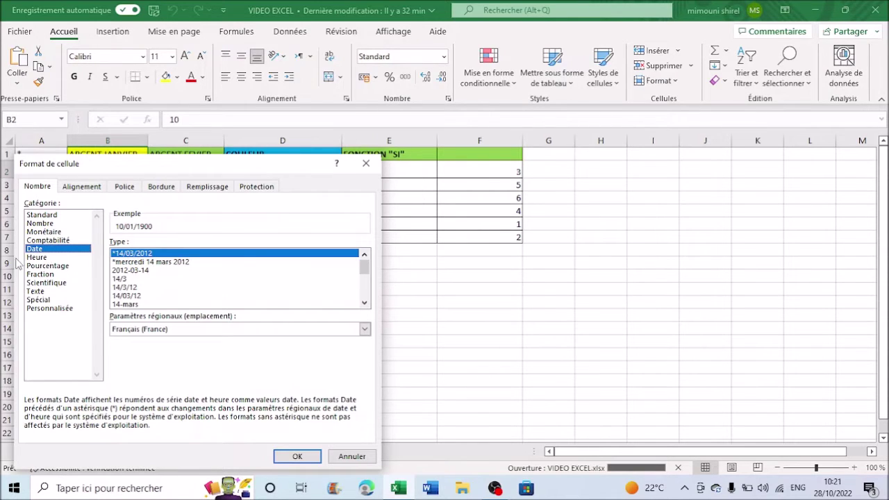
pyautogui.click(41, 257)
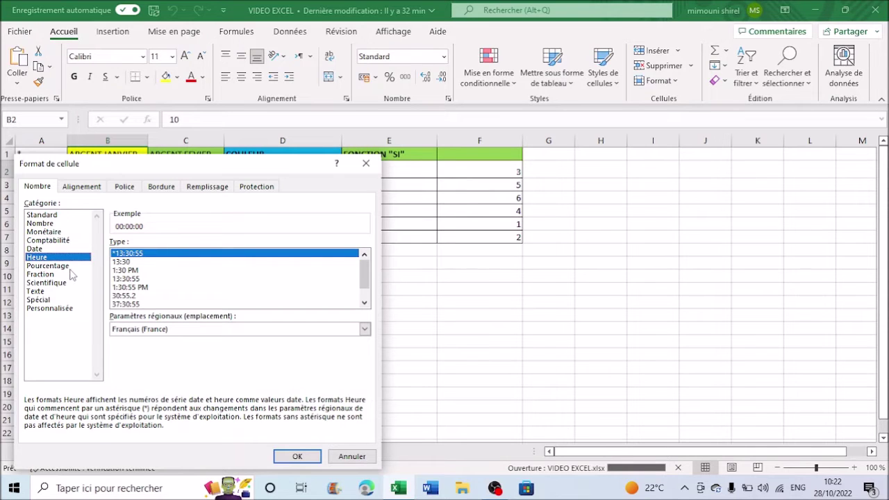
pyautogui.click(55, 267)
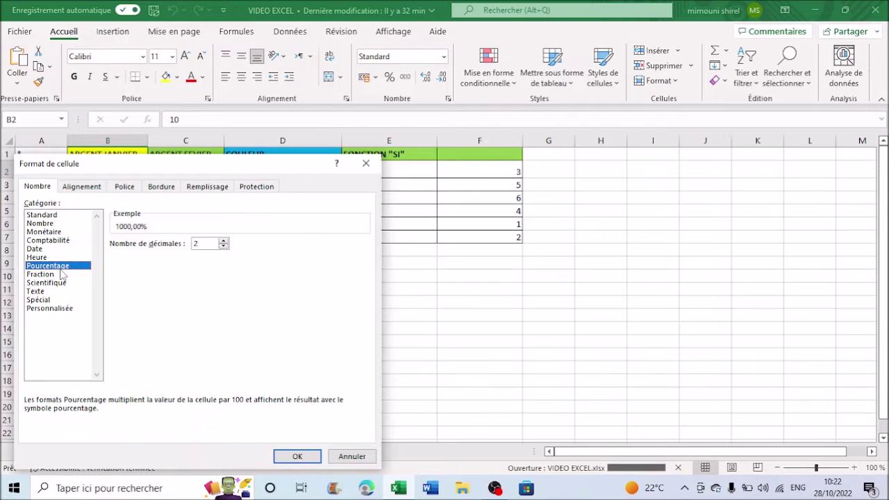
pyautogui.click(45, 292)
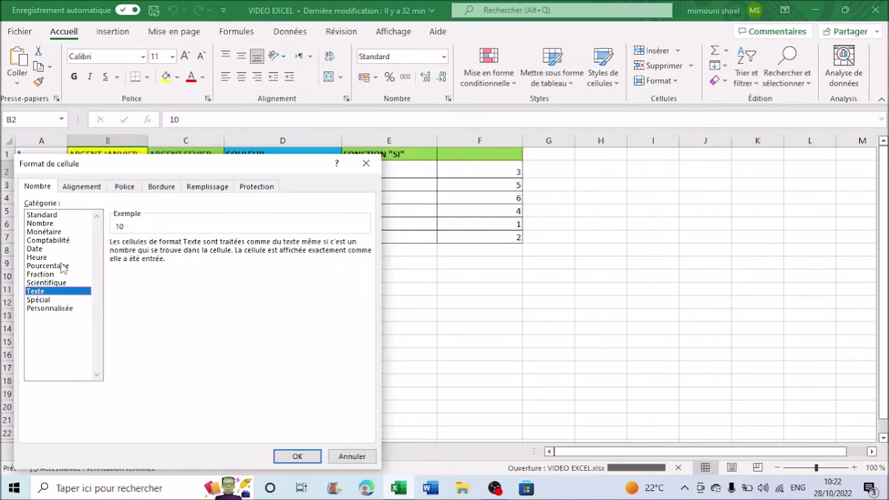
pyautogui.click(76, 190)
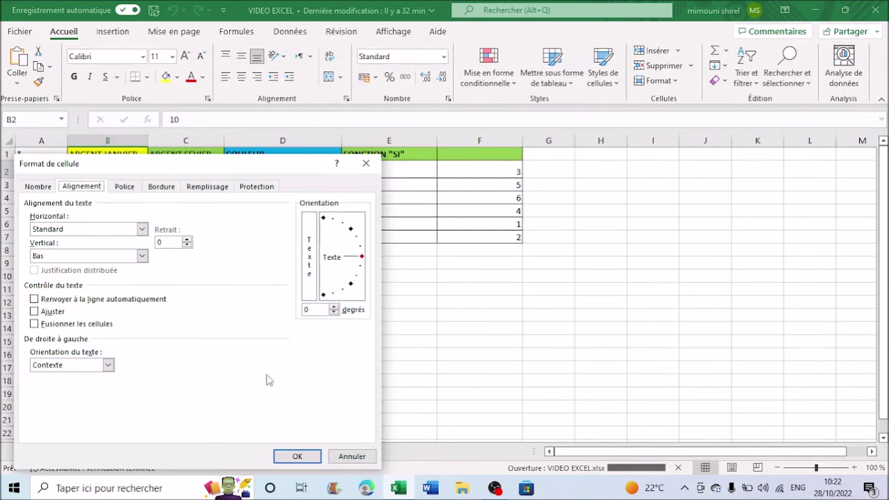
pyautogui.click(353, 457)
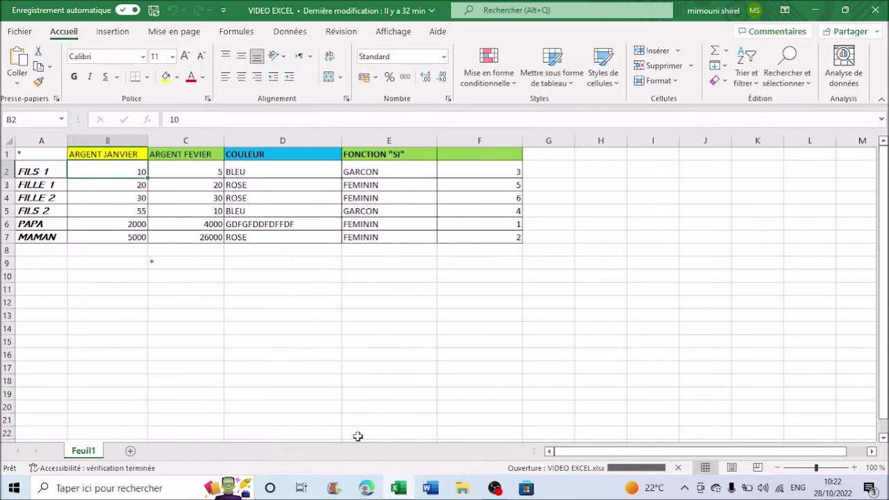
# - Make row 2 several times taller and column B several times wider
pyautogui.click(209, 304)
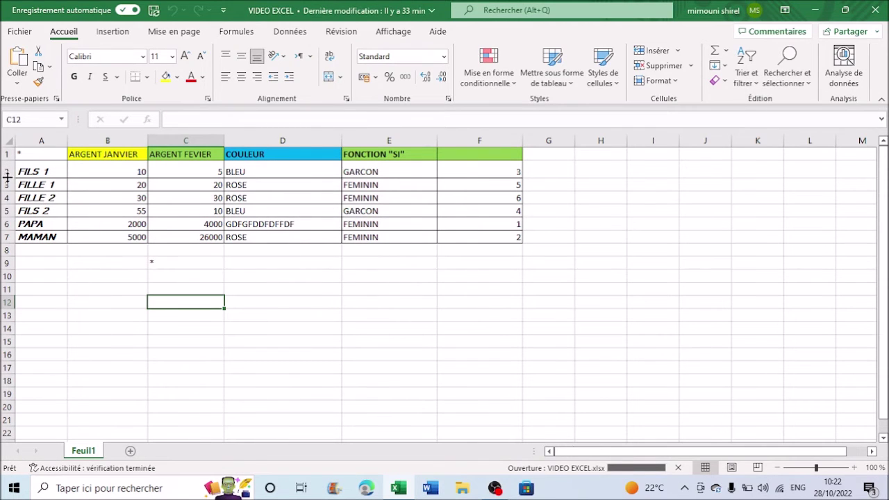
pyautogui.moveTo(7, 177); pyautogui.dragTo(10, 245)
pyautogui.moveTo(147, 140); pyautogui.dragTo(330, 140)
# - Set the text alignment of cell B2 to Centré both horizontally and vertically
pyautogui.click(183, 221)
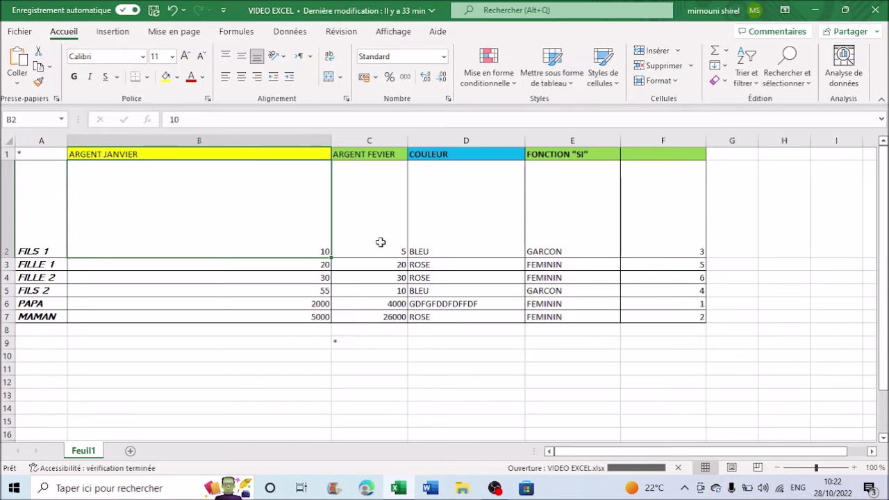
pyautogui.rightClick(176, 191)
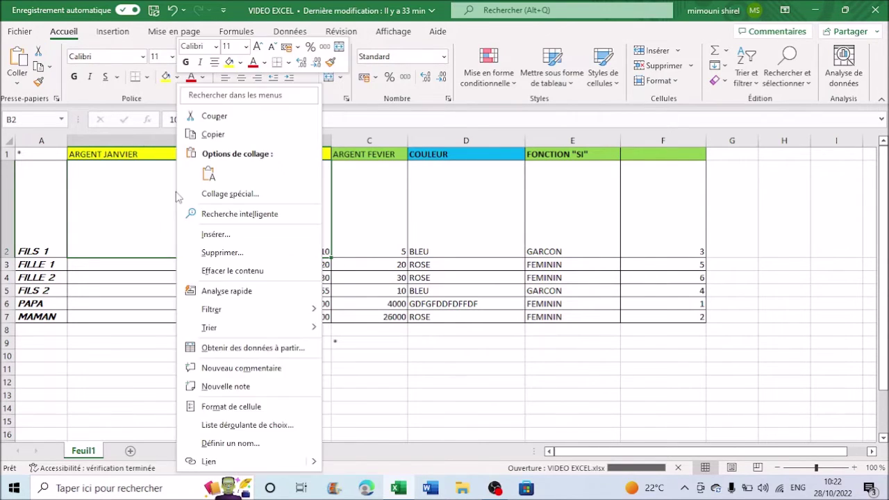
pyautogui.click(232, 407)
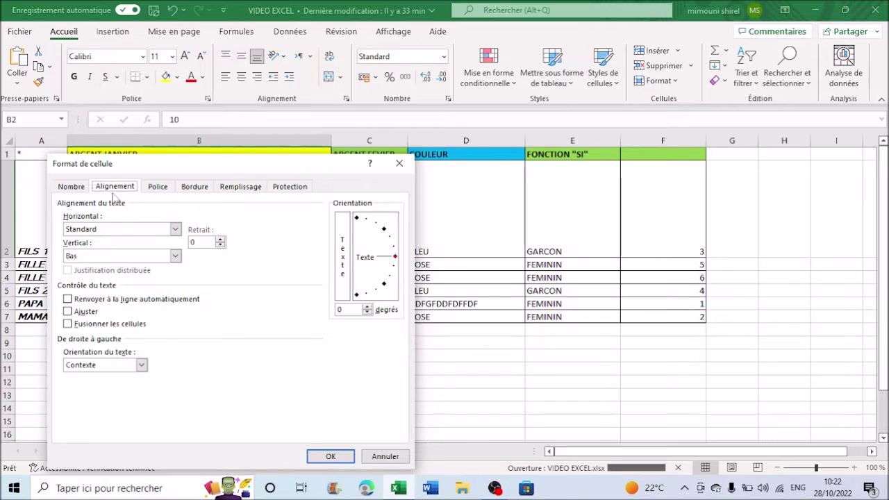
pyautogui.click(83, 230)
pyautogui.click(78, 258)
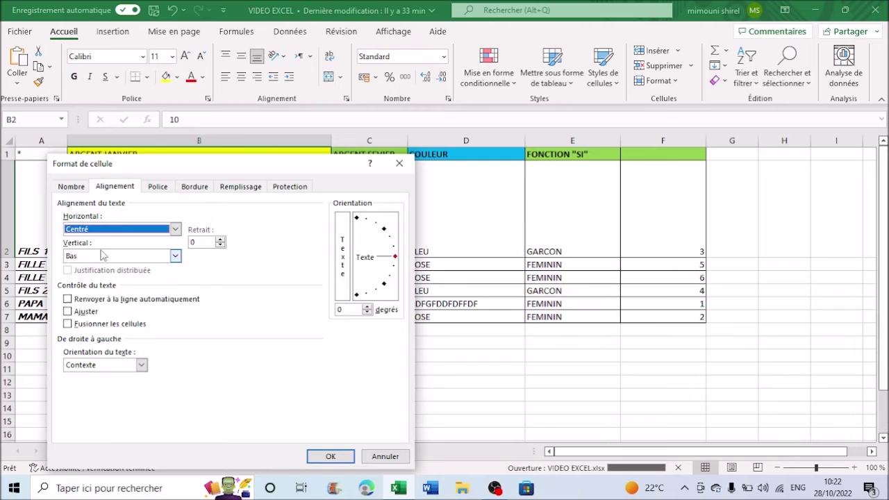
pyautogui.click(78, 257)
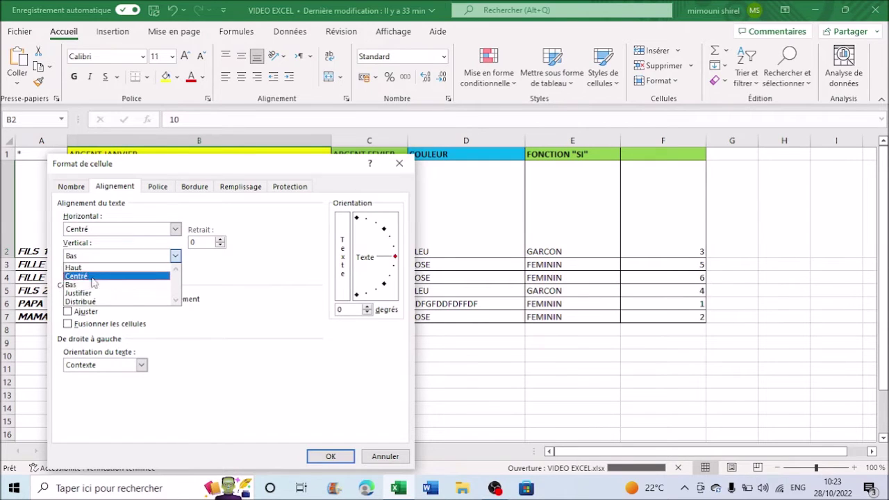
pyautogui.click(82, 276)
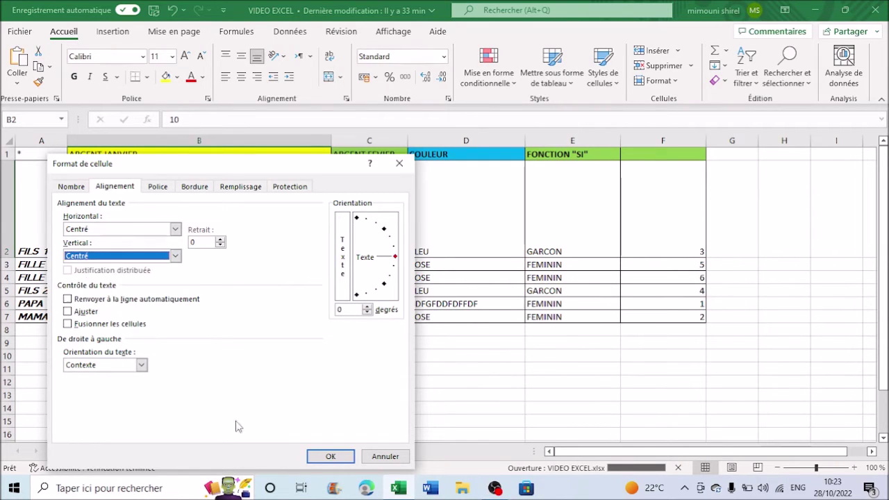
pyautogui.click(330, 457)
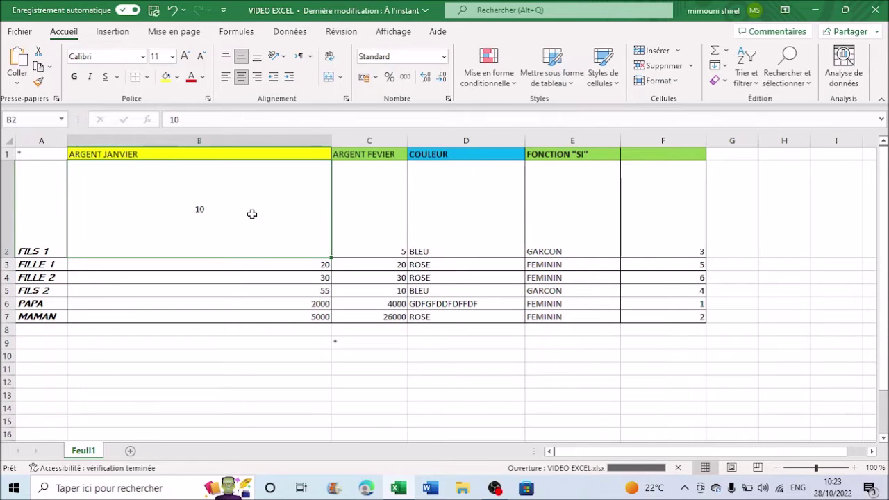
pyautogui.rightClick(201, 201)
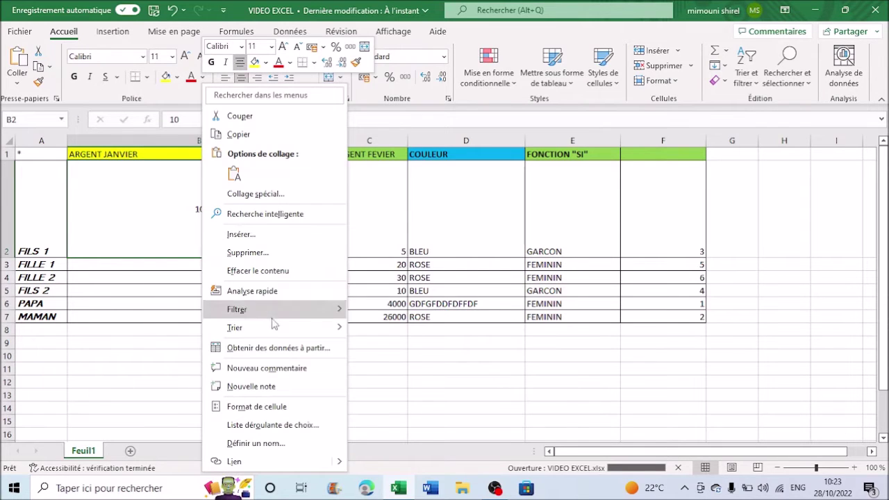
pyautogui.click(267, 407)
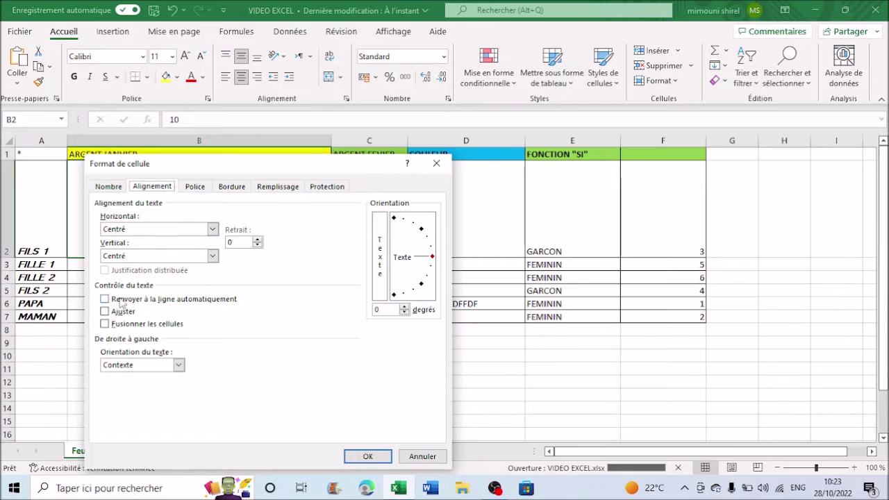
pyautogui.click(419, 457)
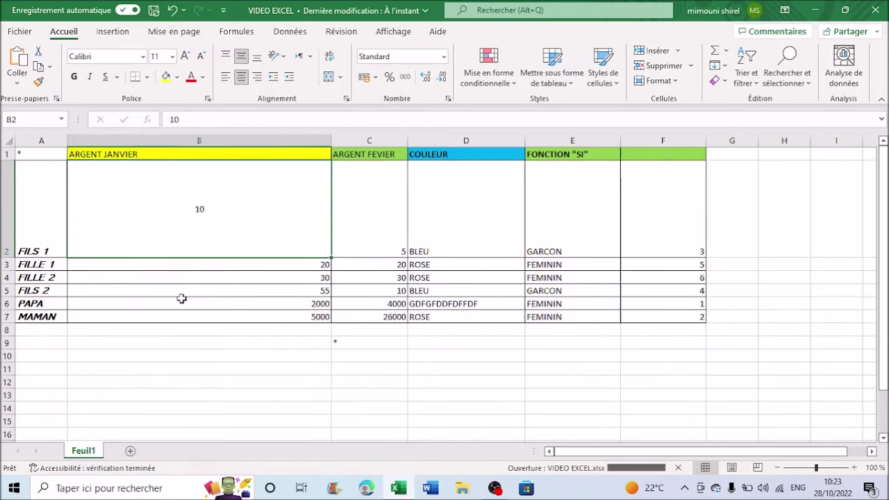
# - Replace the content of cell B3 with "jvkjx" and narrow column B
pyautogui.click(187, 265)
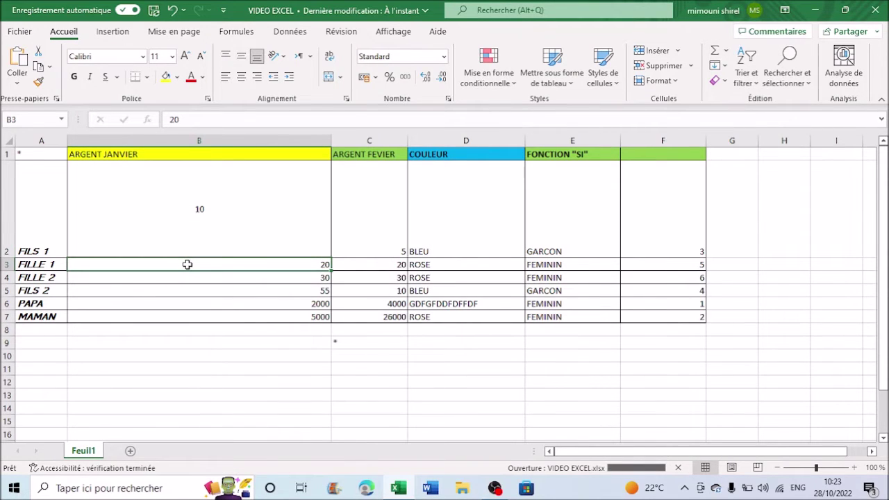
pyautogui.write('jvkjx')
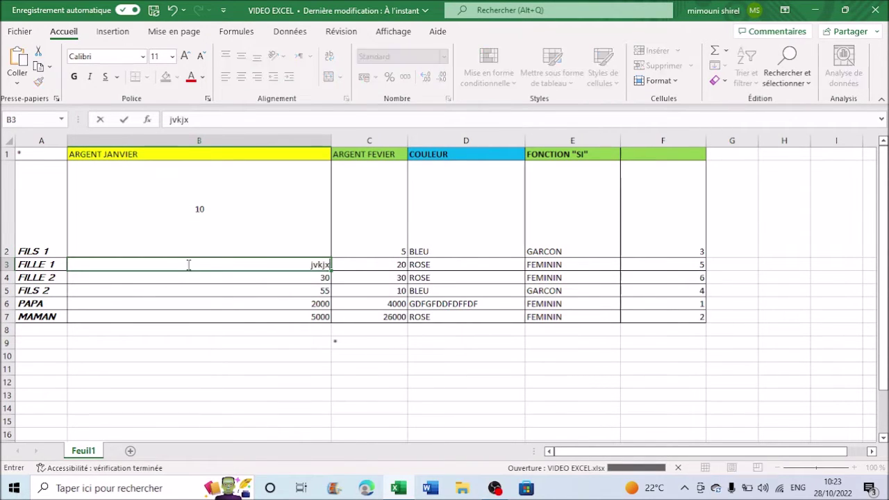
pyautogui.click(332, 139)
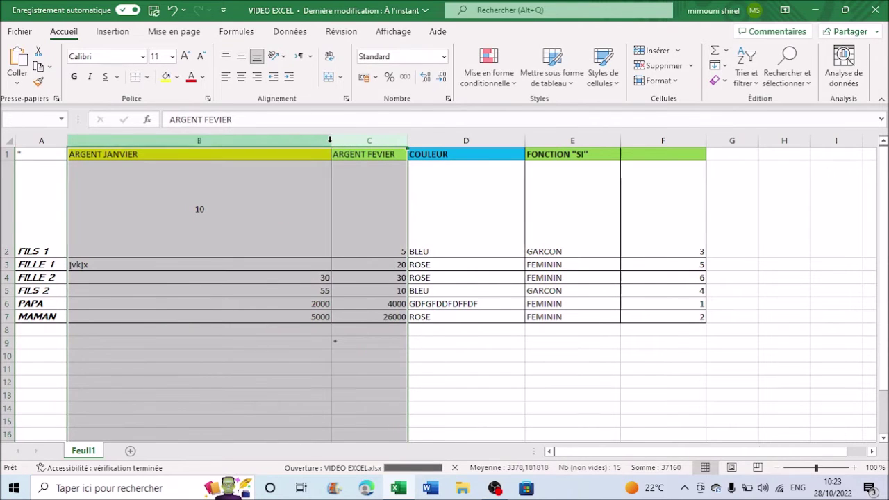
pyautogui.click(364, 139)
pyautogui.moveTo(329, 138); pyautogui.dragTo(168, 135)
# - Enter "hsdfdifiifiuiufgfgiufgiufgfghufdgiufdgfdghfdgdf" in cell B3 and widen column B until the whole string fits
pyautogui.click(103, 264)
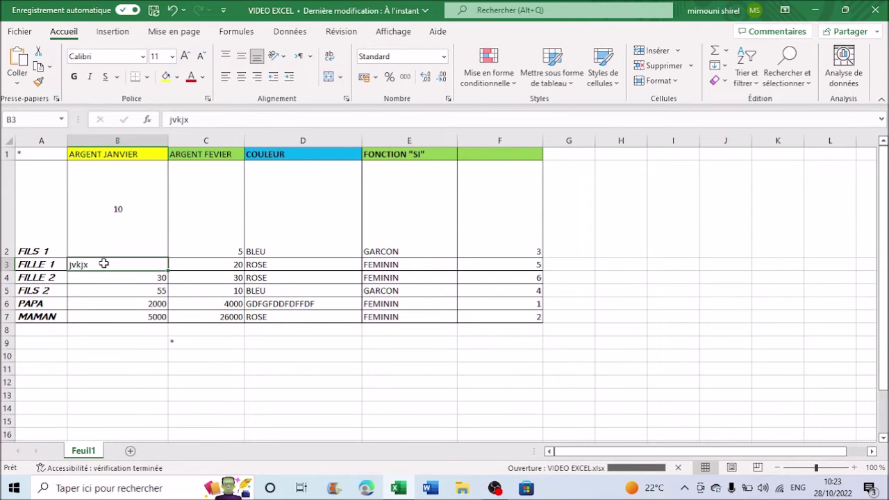
pyautogui.write('hsdfdifiifiuiufg')
pyautogui.write('fgiufgiufgfghufdgiufdgfdghfdgdf')
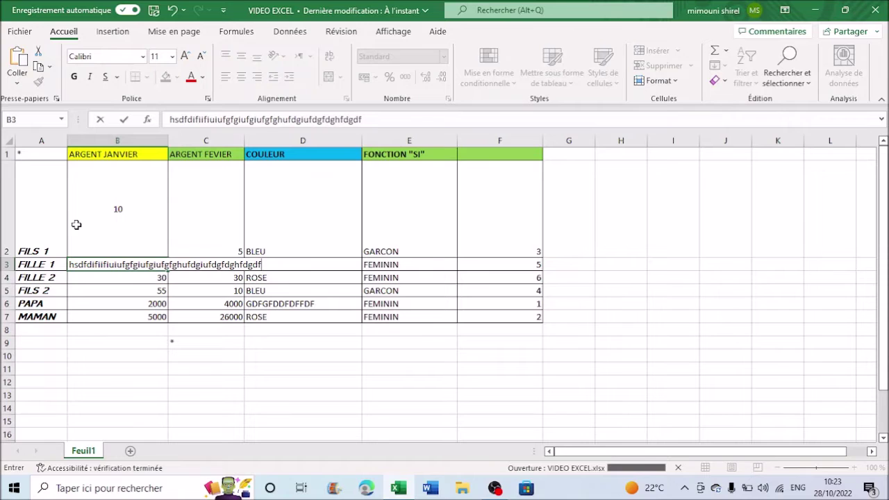
pyautogui.press('Return')
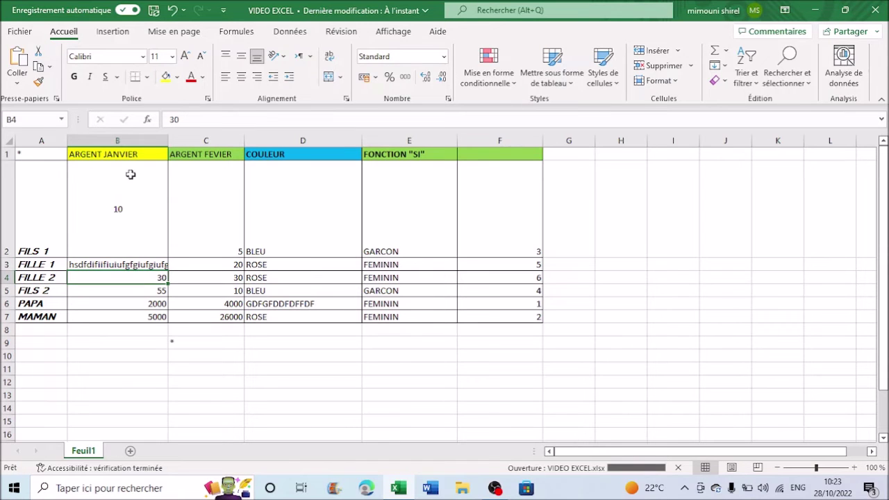
pyautogui.moveTo(168, 140); pyautogui.dragTo(266, 140)
pyautogui.click(286, 149)
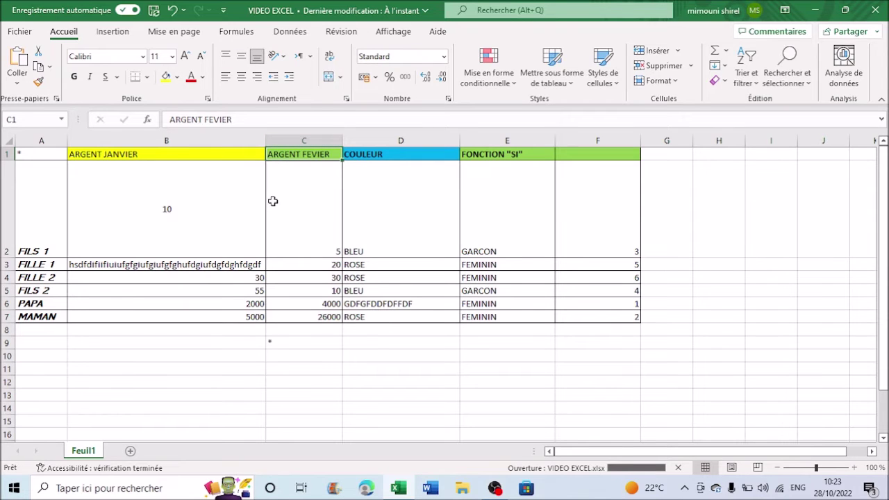
# - Turn on Renvoyer à la ligne automatiquement for cell B3 and widen column B slightly
pyautogui.rightClick(168, 264)
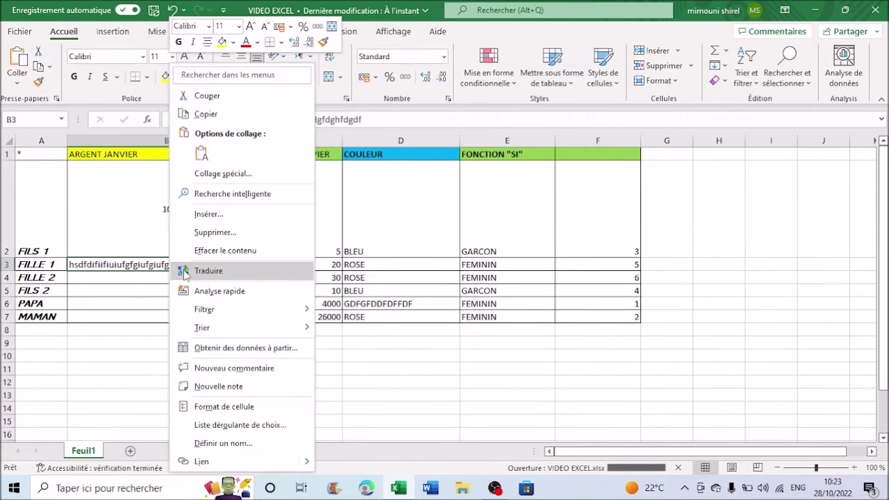
pyautogui.click(217, 407)
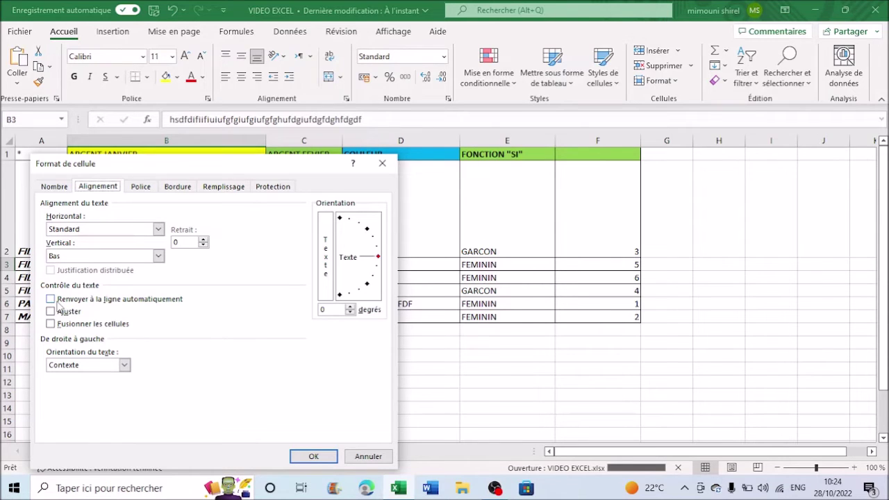
pyautogui.click(50, 299)
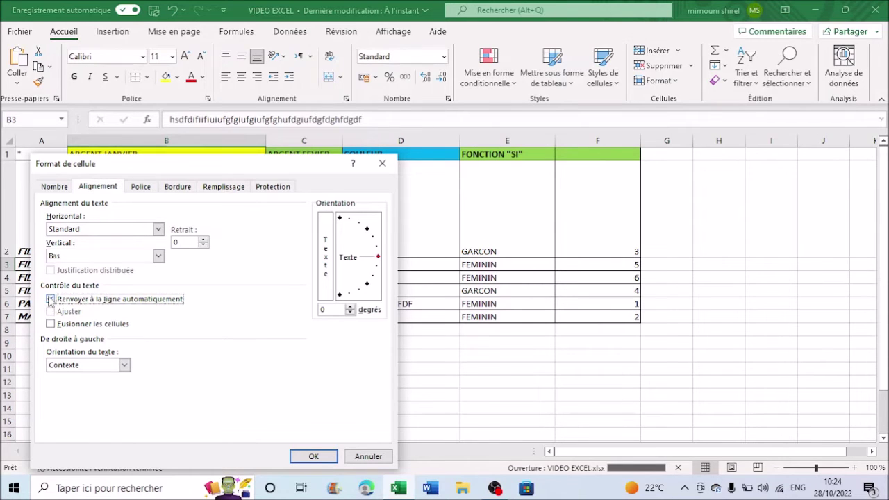
pyautogui.click(313, 458)
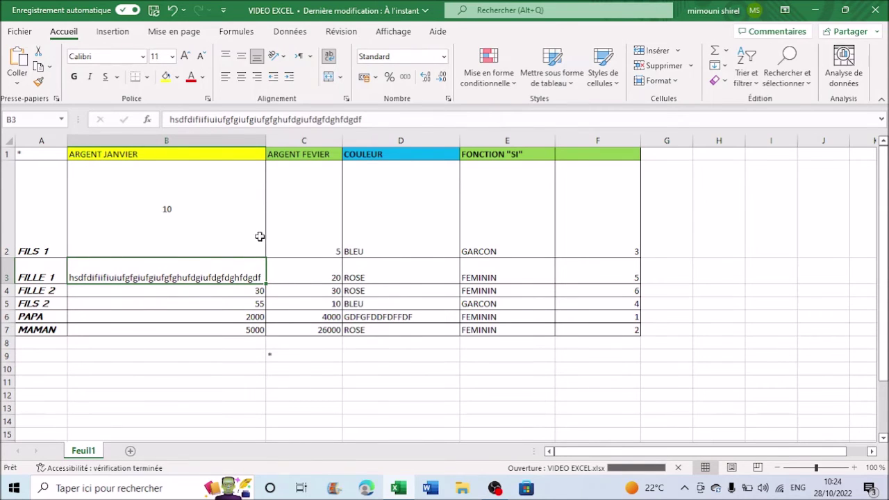
pyautogui.moveTo(267, 139)
pyautogui.mouseDown()
pyautogui.moveTo(323, 142)
pyautogui.moveTo(271, 143)
pyautogui.mouseUp()
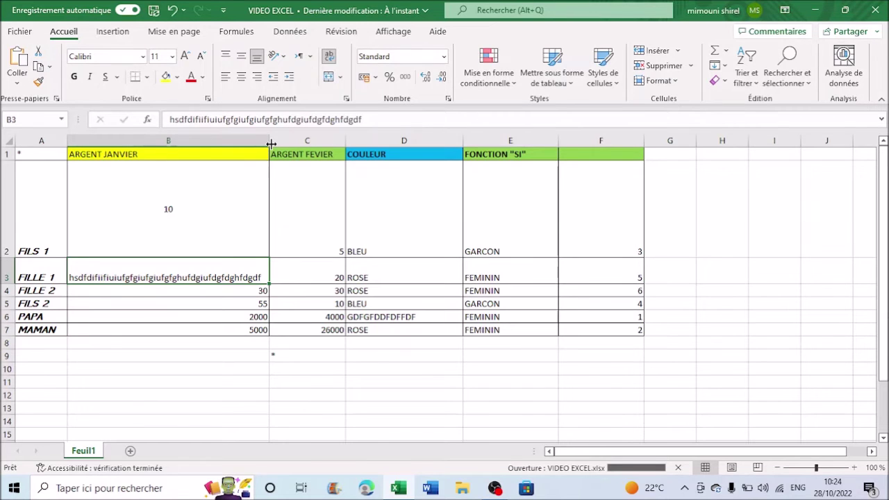
# - Turn off Renvoyer à la ligne automatiquement and turn on Ajuster for cell B3
pyautogui.rightClick(183, 278)
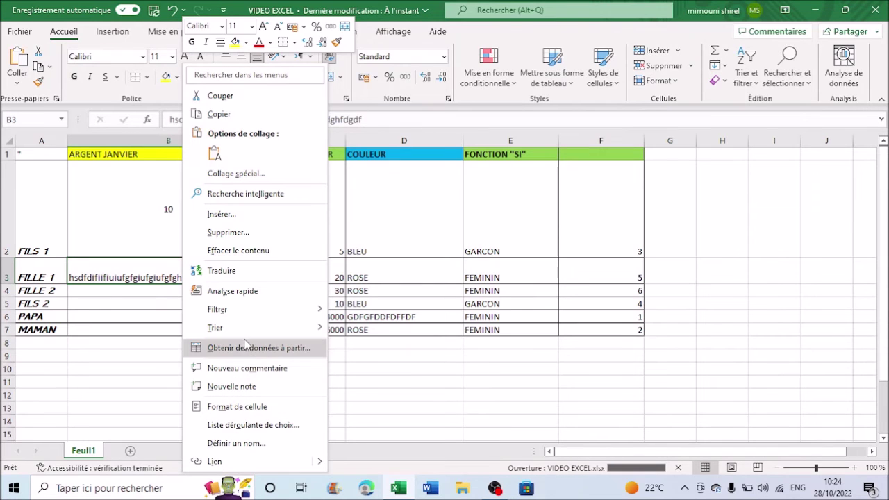
pyautogui.click(237, 407)
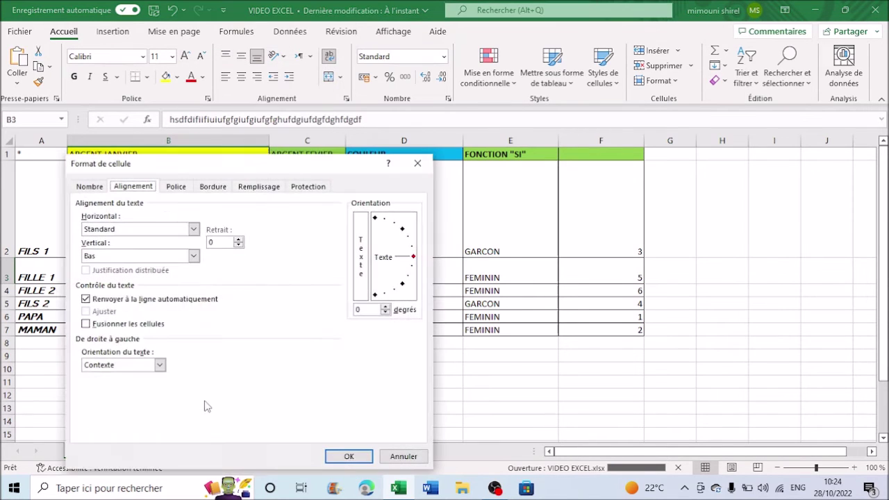
pyautogui.click(86, 299)
pyautogui.click(86, 312)
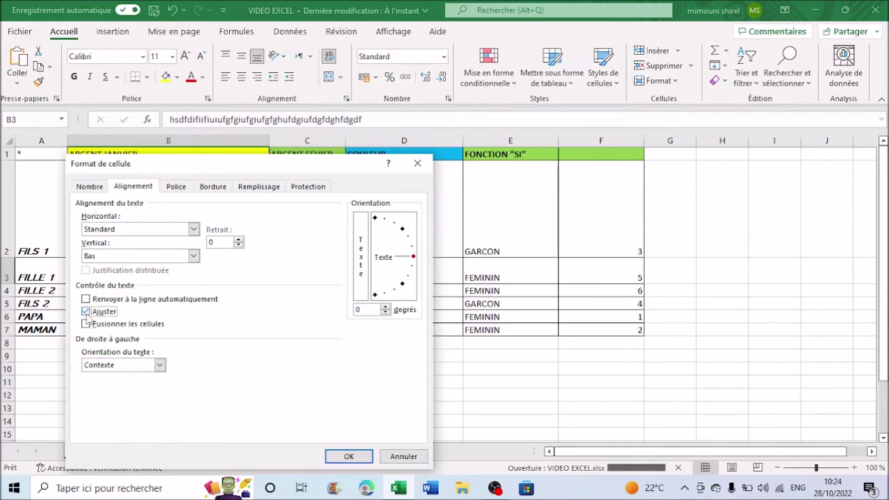
pyautogui.click(338, 457)
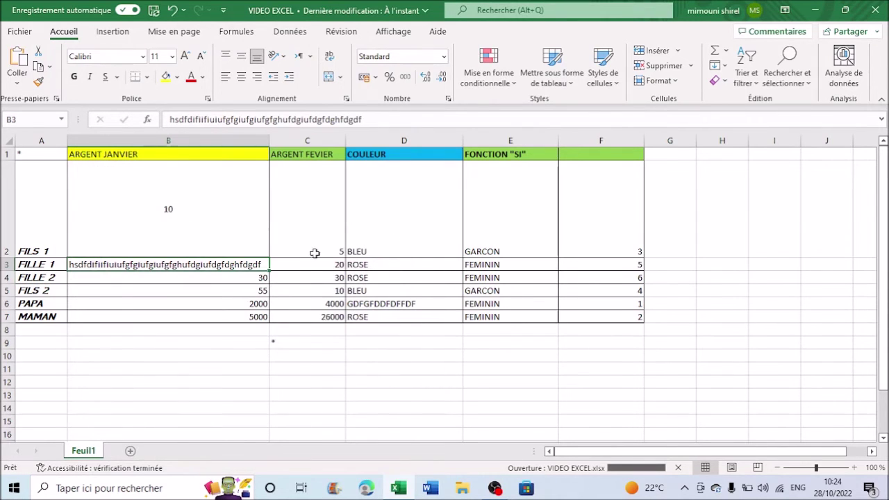
# - Narrow column B in two stages to test the shrink-to-fit text, and widen it until the B3 string fits at full size
pyautogui.moveTo(270, 140); pyautogui.dragTo(192, 144)
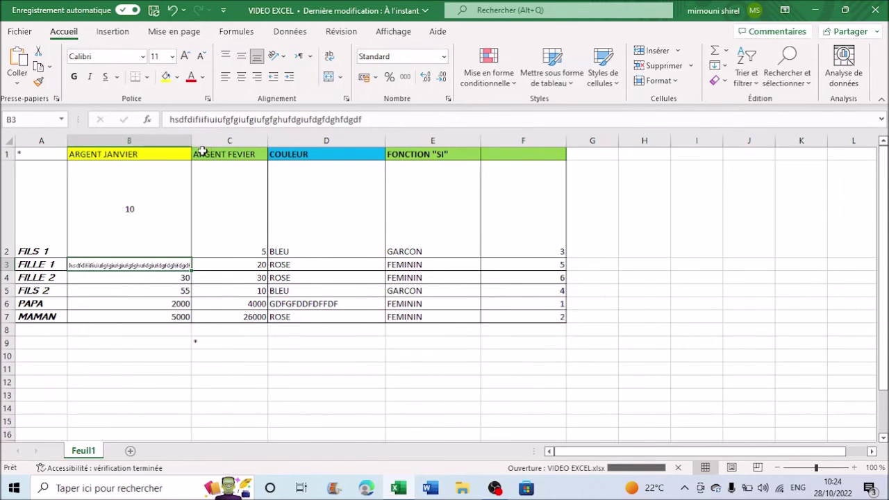
pyautogui.moveTo(190, 139); pyautogui.dragTo(150, 141)
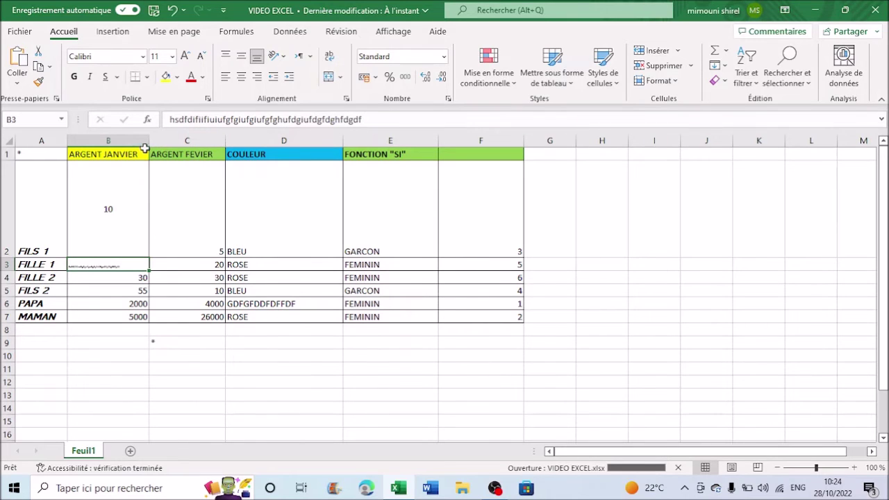
pyautogui.moveTo(151, 135); pyautogui.dragTo(315, 142)
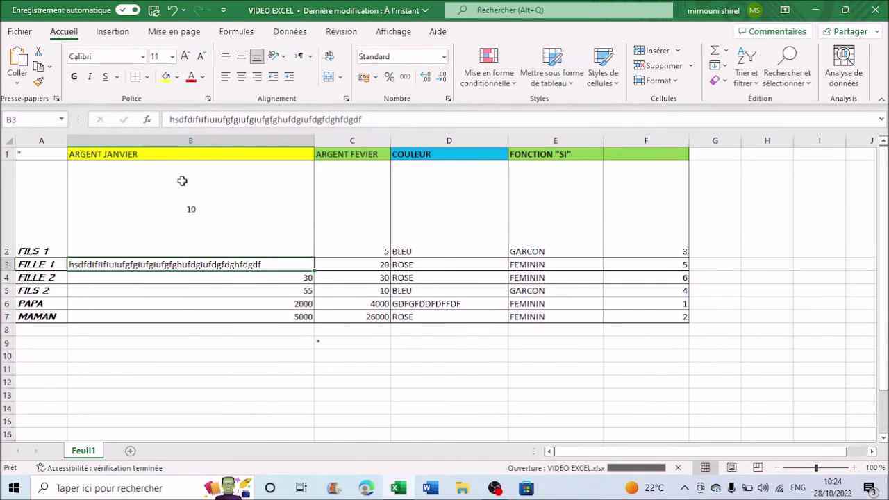
# - Open the cell format settings for B3 and turn Renvoyer à la ligne automatiquement back on
pyautogui.rightClick(147, 264)
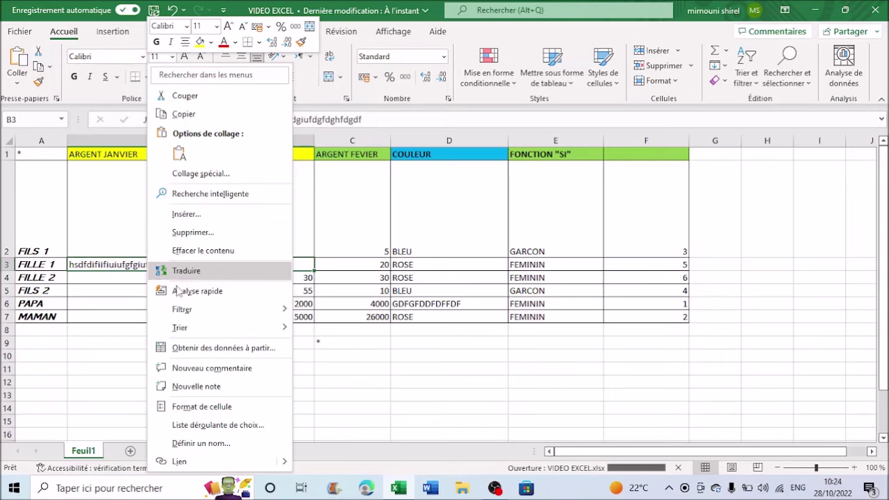
pyautogui.click(201, 406)
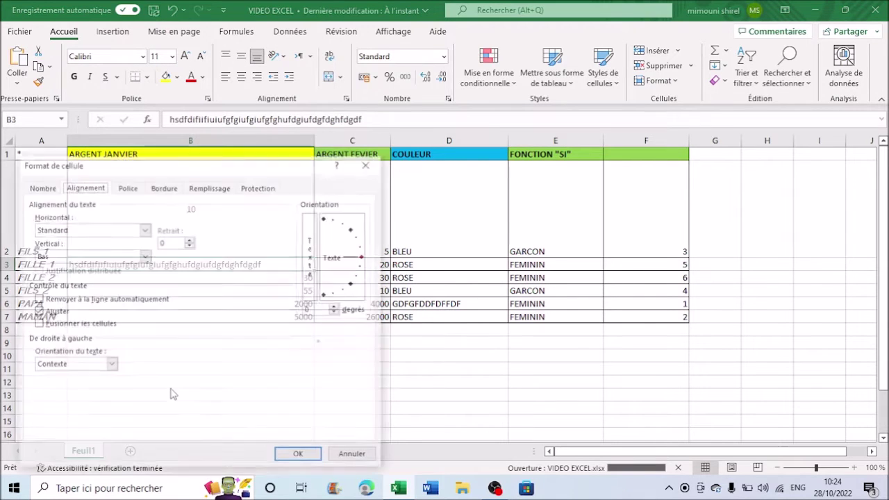
pyautogui.click(38, 300)
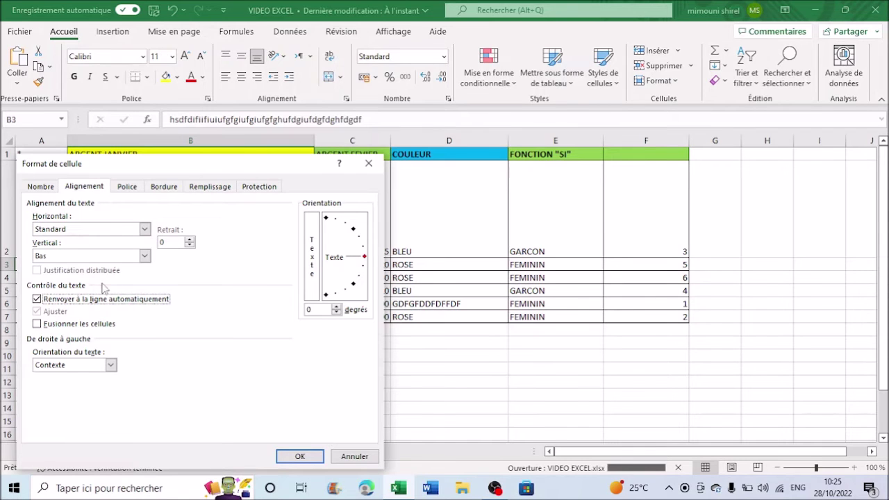
# - Set the font of cell B3 to Abel at size 30
pyautogui.click(128, 188)
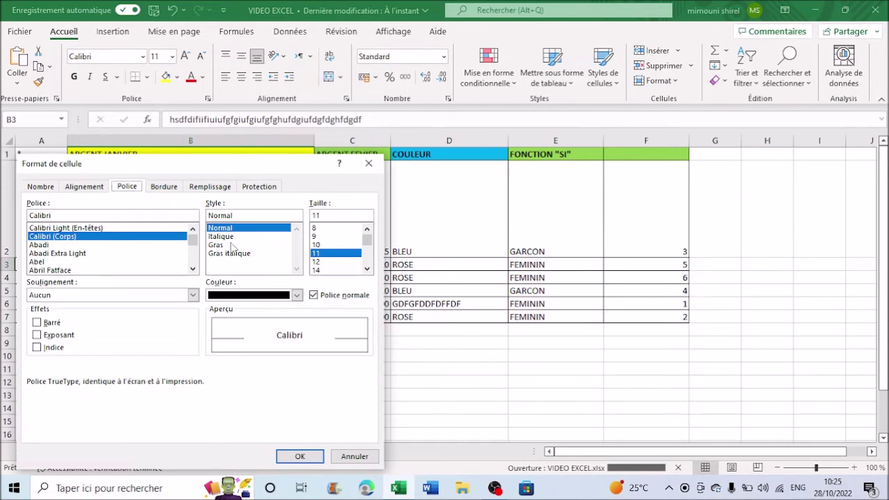
pyautogui.click(58, 265)
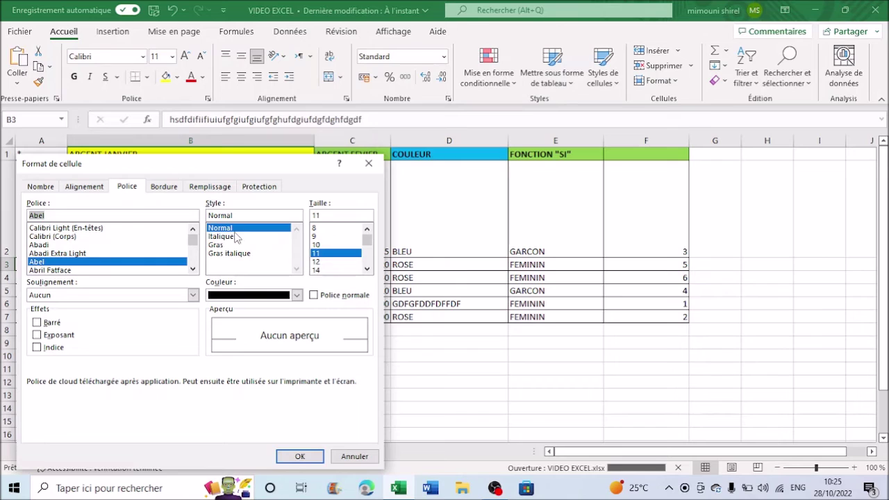
pyautogui.click(327, 217)
pyautogui.write('30')
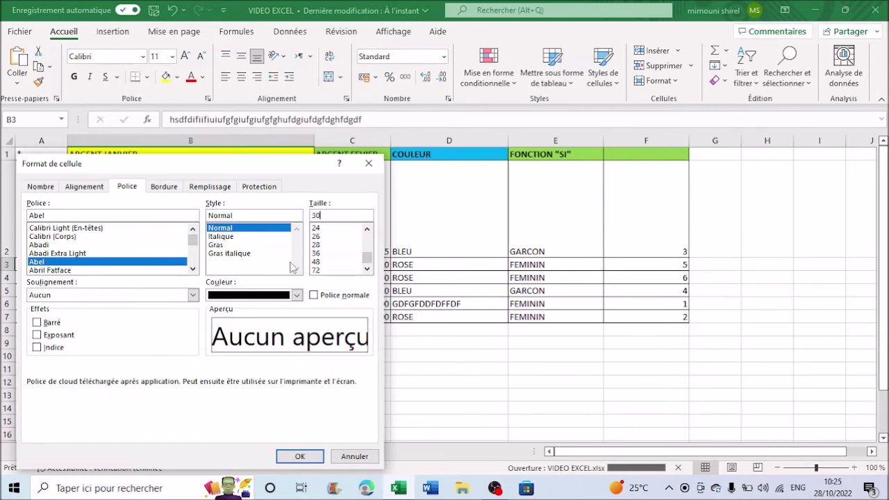
# - Add a thick solid border to all four sides of cell B3 and apply the cell format
pyautogui.click(165, 187)
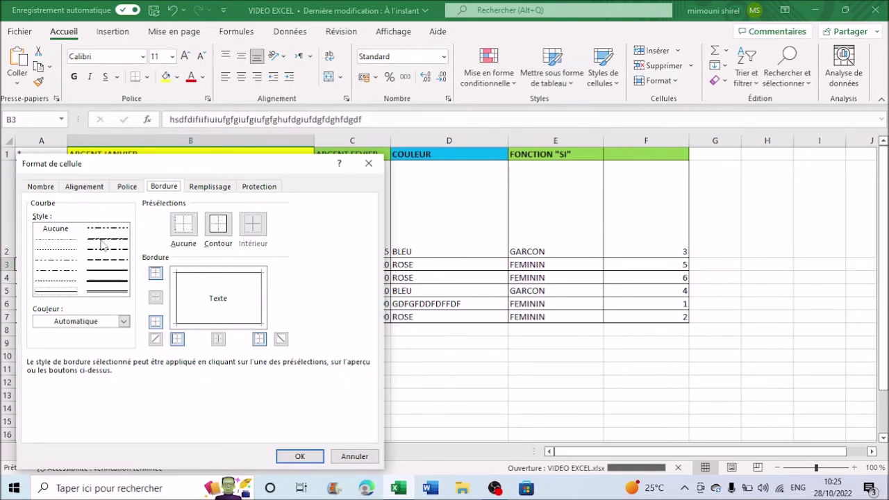
pyautogui.click(109, 282)
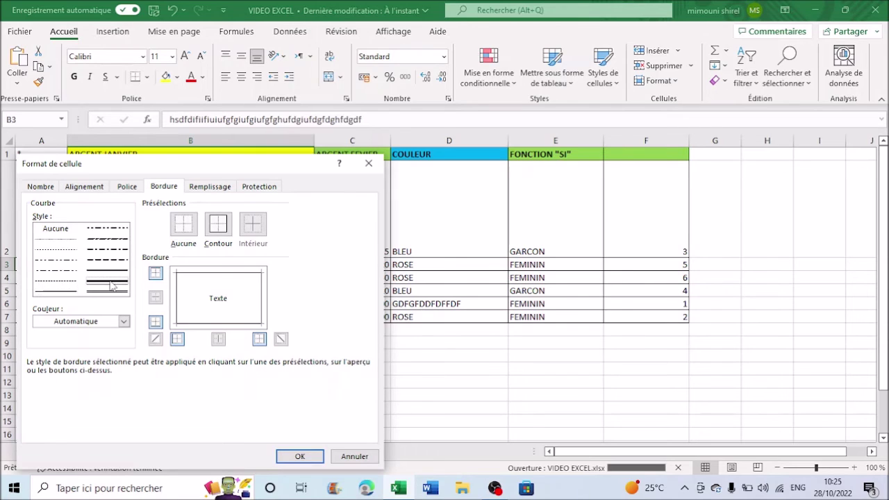
pyautogui.click(179, 299)
pyautogui.click(217, 298)
pyautogui.click(233, 300)
pyautogui.click(226, 295)
pyautogui.click(211, 299)
pyautogui.click(214, 274)
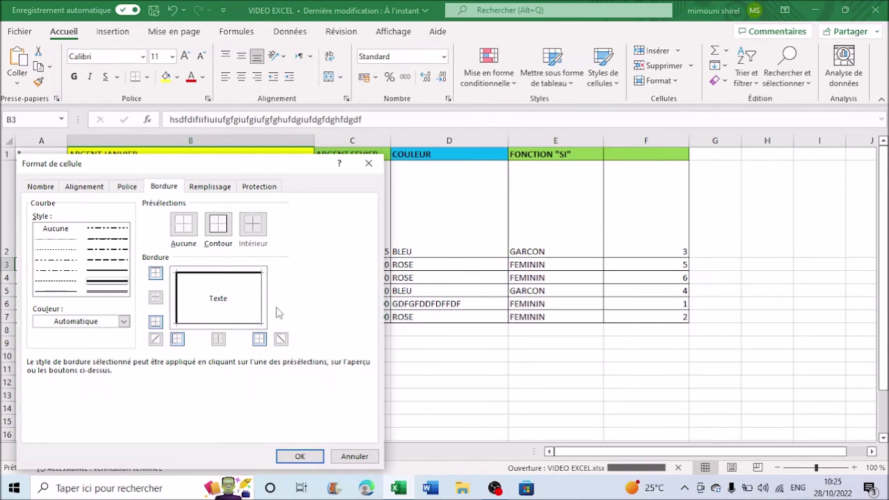
pyautogui.click(262, 303)
pyautogui.click(229, 324)
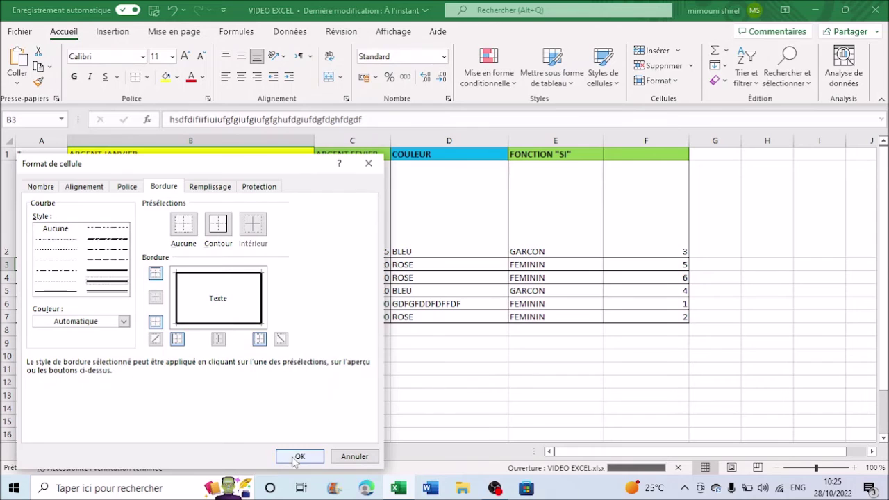
pyautogui.click(298, 457)
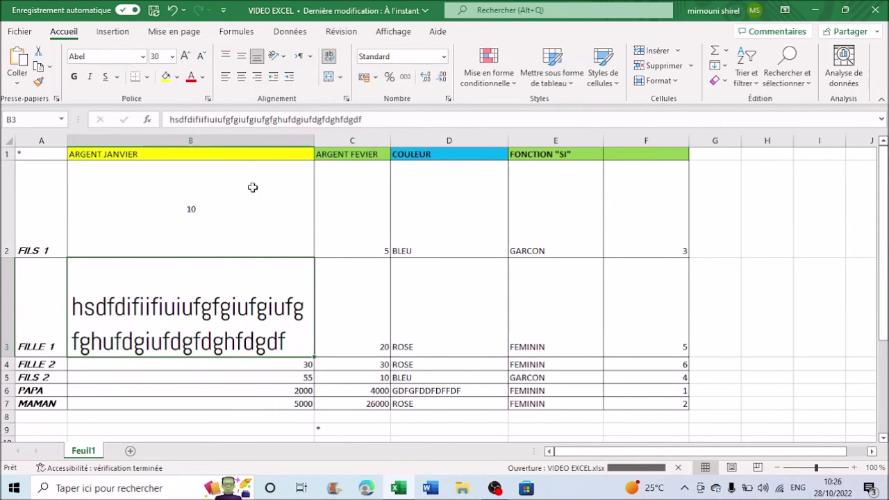
# - Apply thick solid borders to all outer and inner edges of the table range A1:F7
pyautogui.moveTo(45, 153); pyautogui.dragTo(657, 389)
pyautogui.rightClick(414, 212)
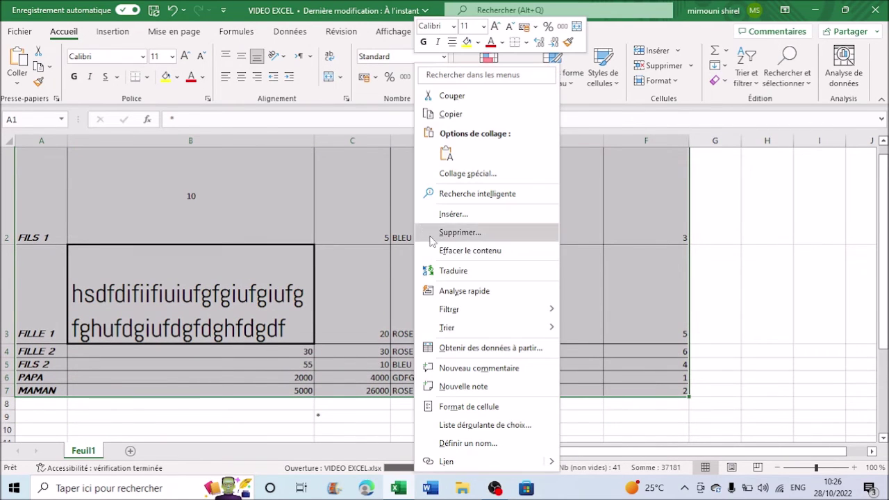
pyautogui.click(469, 407)
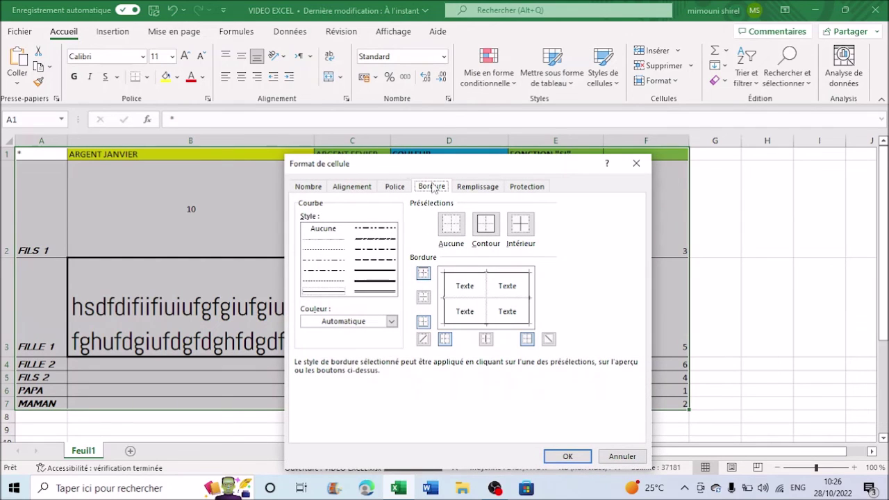
pyautogui.click(376, 281)
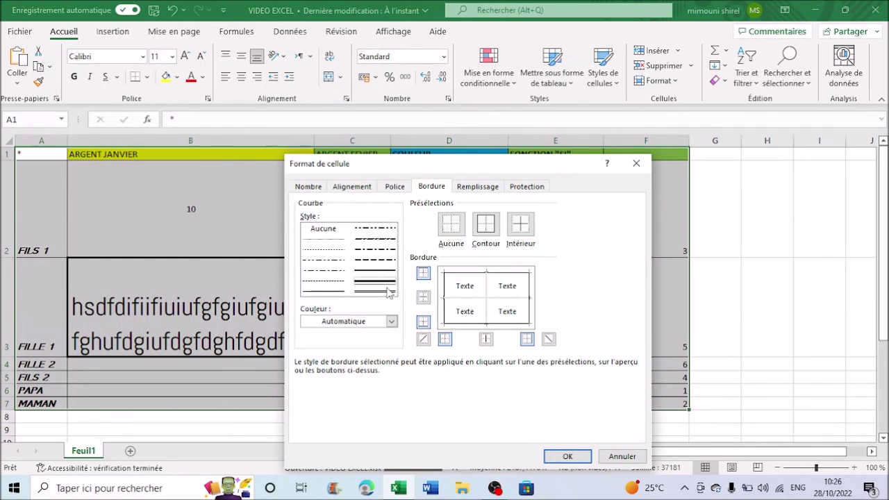
pyautogui.click(444, 306)
pyautogui.click(488, 306)
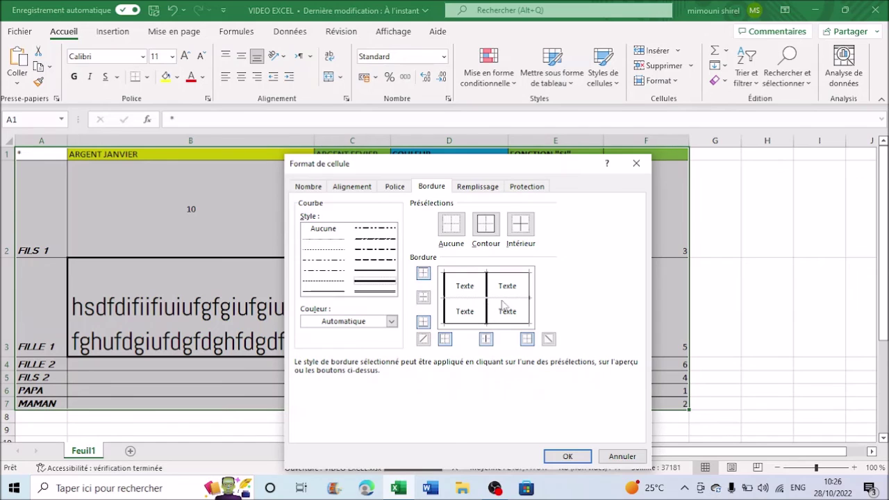
pyautogui.click(499, 274)
pyautogui.click(502, 299)
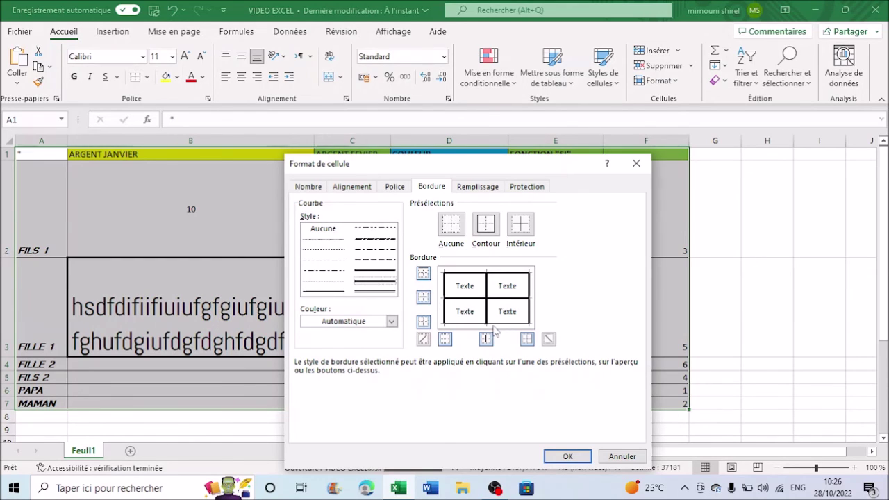
pyautogui.click(495, 325)
pyautogui.click(568, 457)
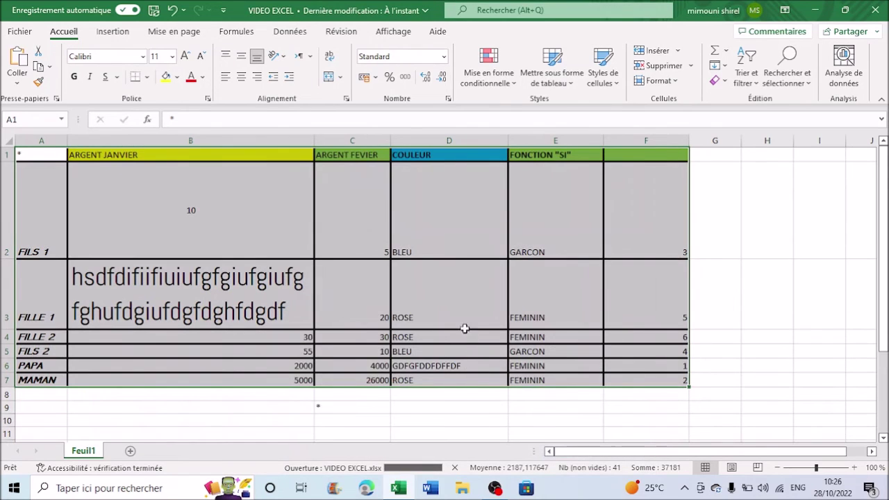
# - Apply thin solid borders to all outer and inner edges of the table range A1:F7 and save the workbook
pyautogui.rightClick(229, 211)
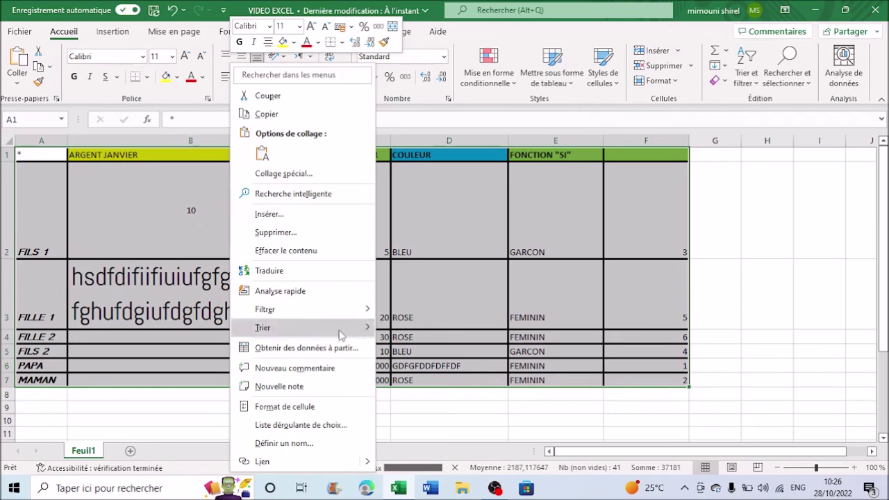
pyautogui.click(316, 406)
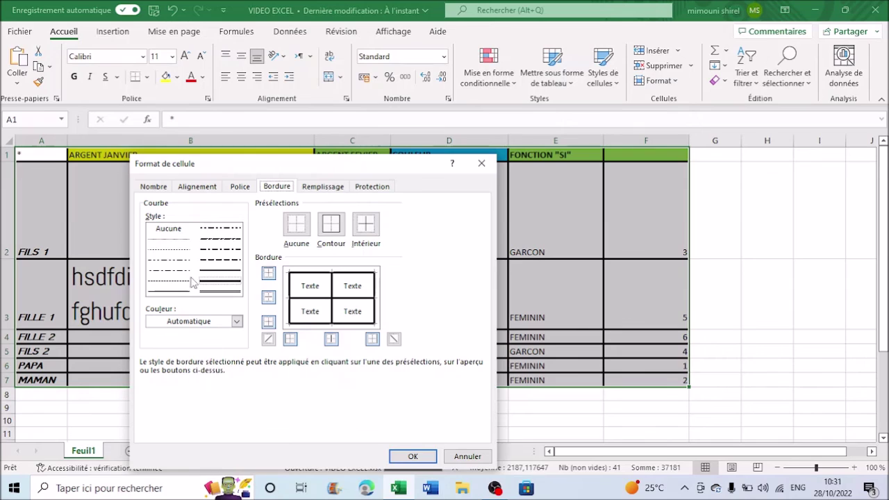
pyautogui.click(173, 292)
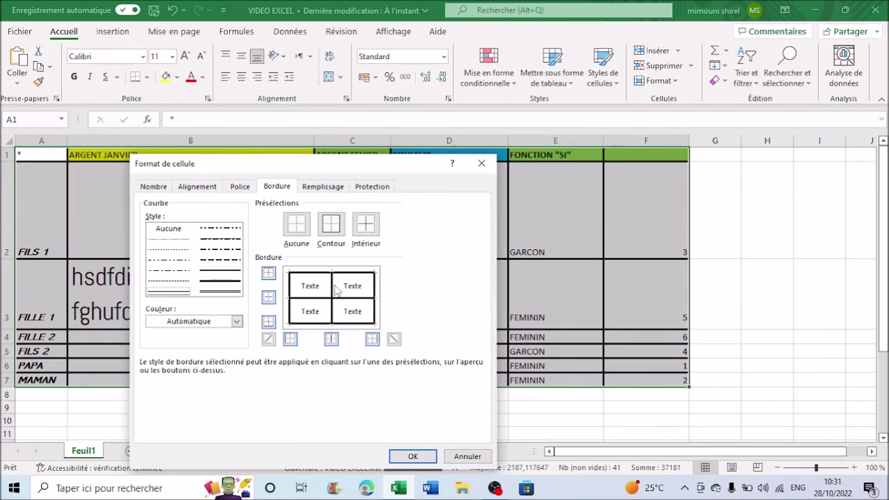
pyautogui.click(316, 276)
pyautogui.click(375, 297)
pyautogui.click(361, 299)
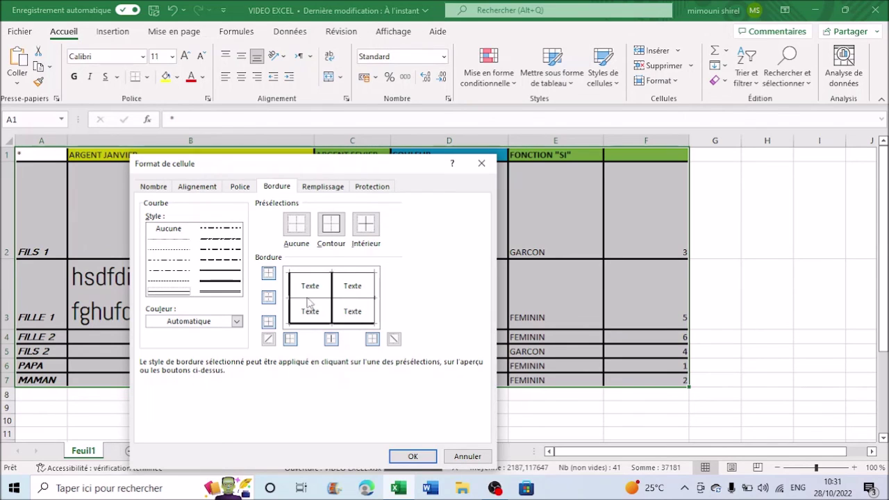
pyautogui.click(290, 299)
pyautogui.click(314, 325)
pyautogui.click(334, 300)
pyautogui.click(413, 457)
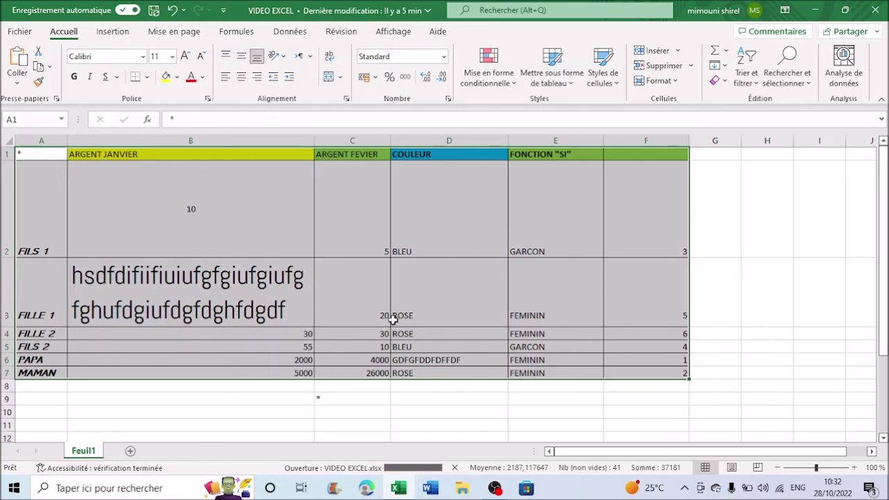
pyautogui.hotkey('ctrl', 's')
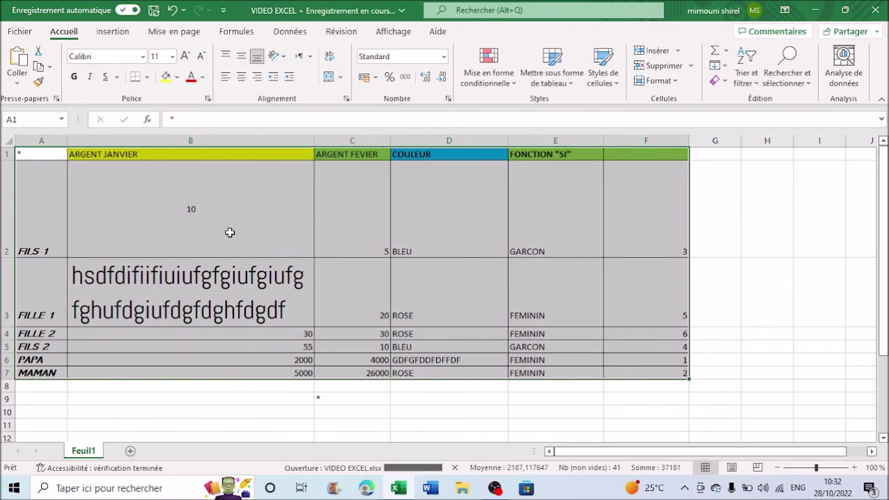